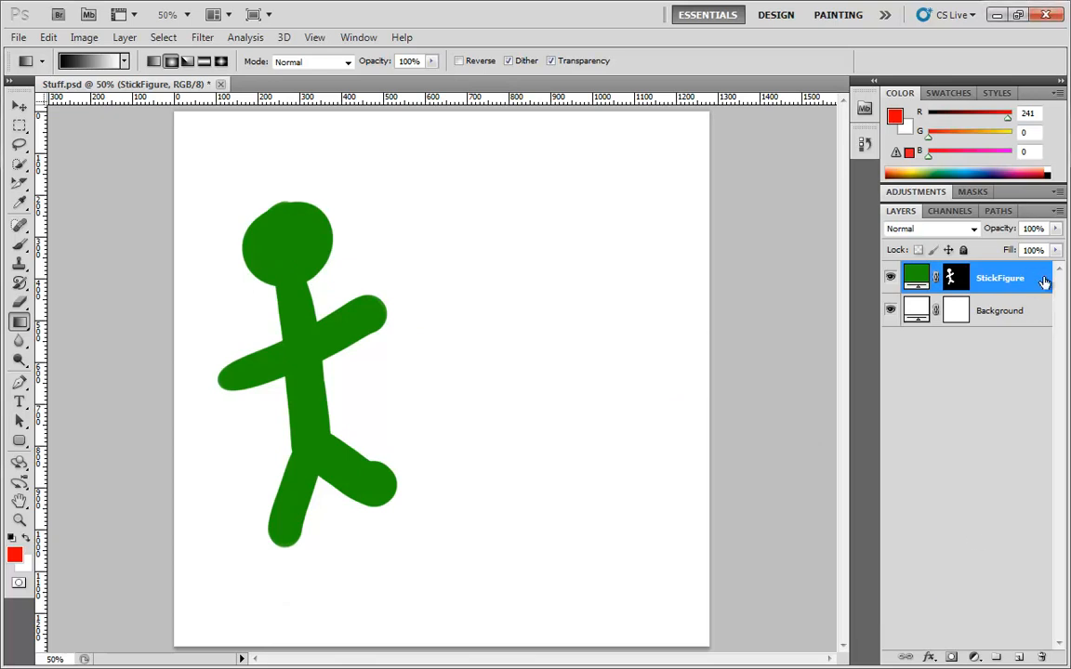
Step: Add a Pattern Overlay layer style to the StickFigure layer
left_click(930, 657)
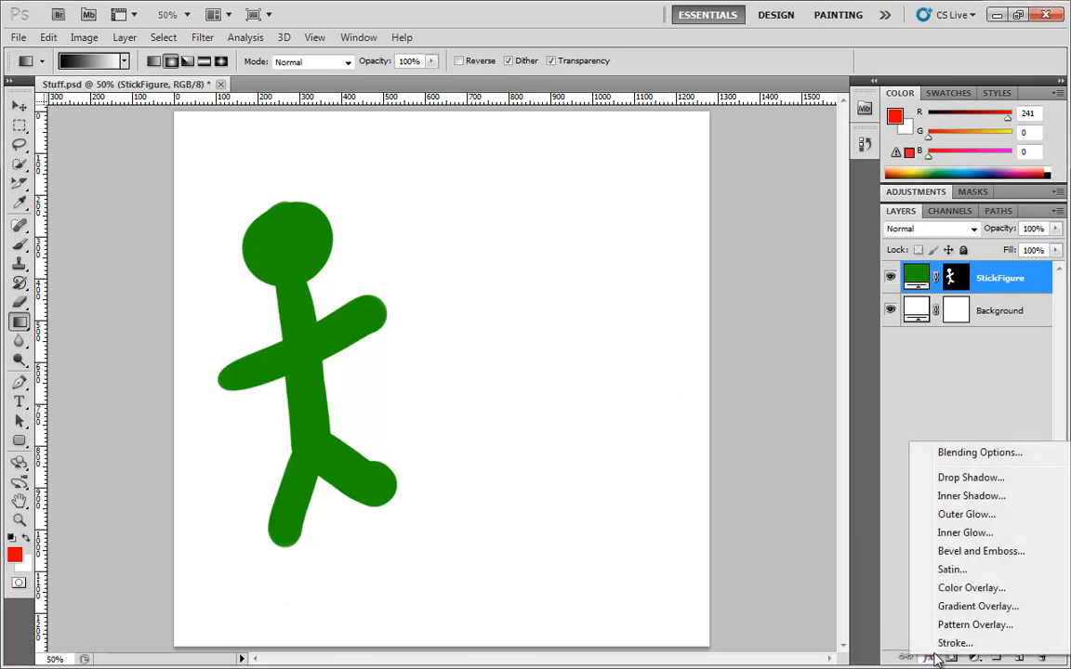
left_click(952, 623)
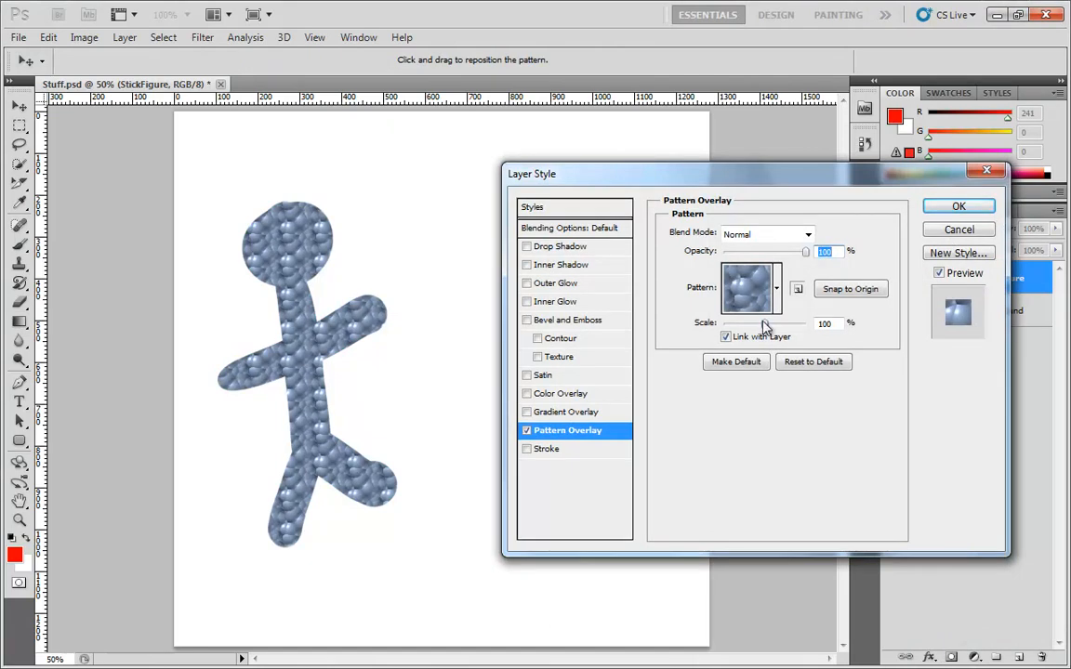
Step: Try the Multiply blend mode and a lower opacity on the pattern overlay, restoring Normal and 100%
left_click(762, 238)
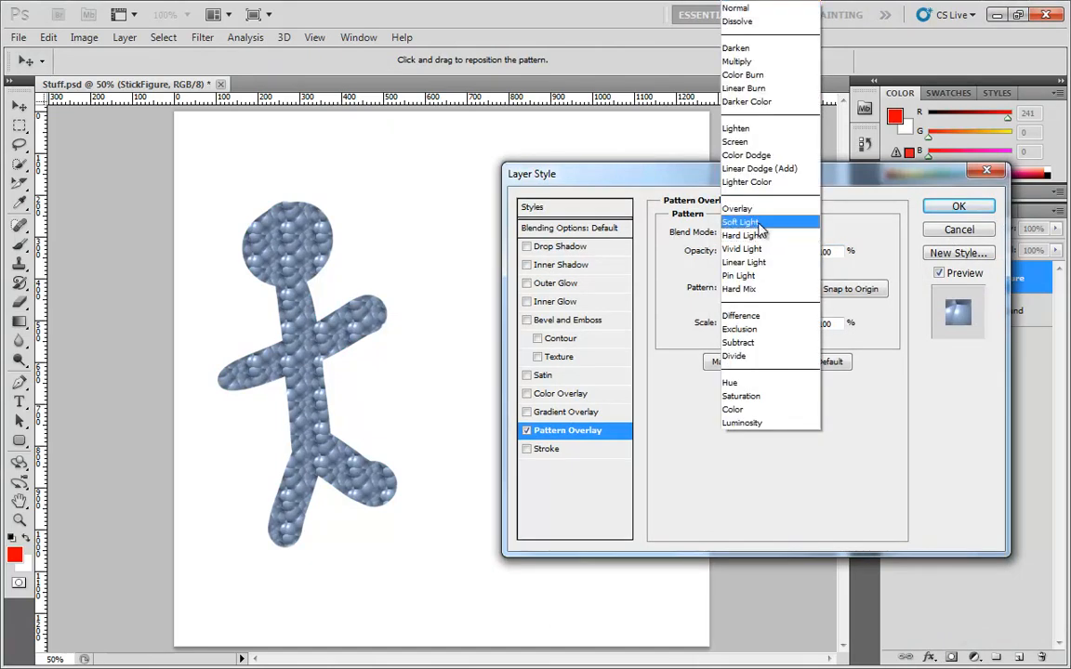
left_click(741, 62)
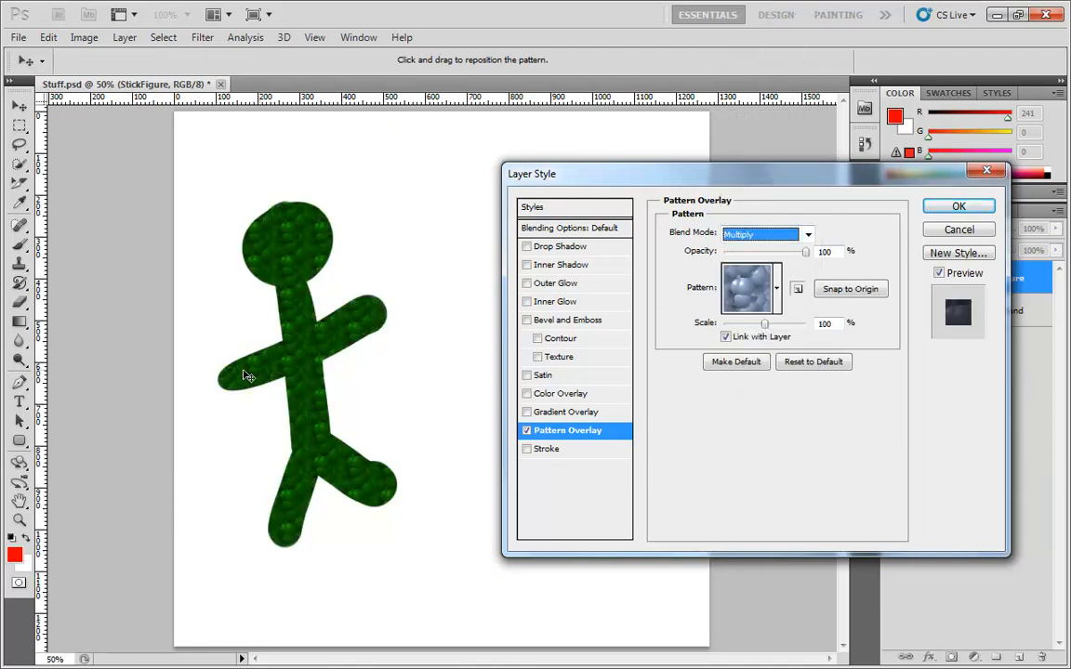
left_click(807, 234)
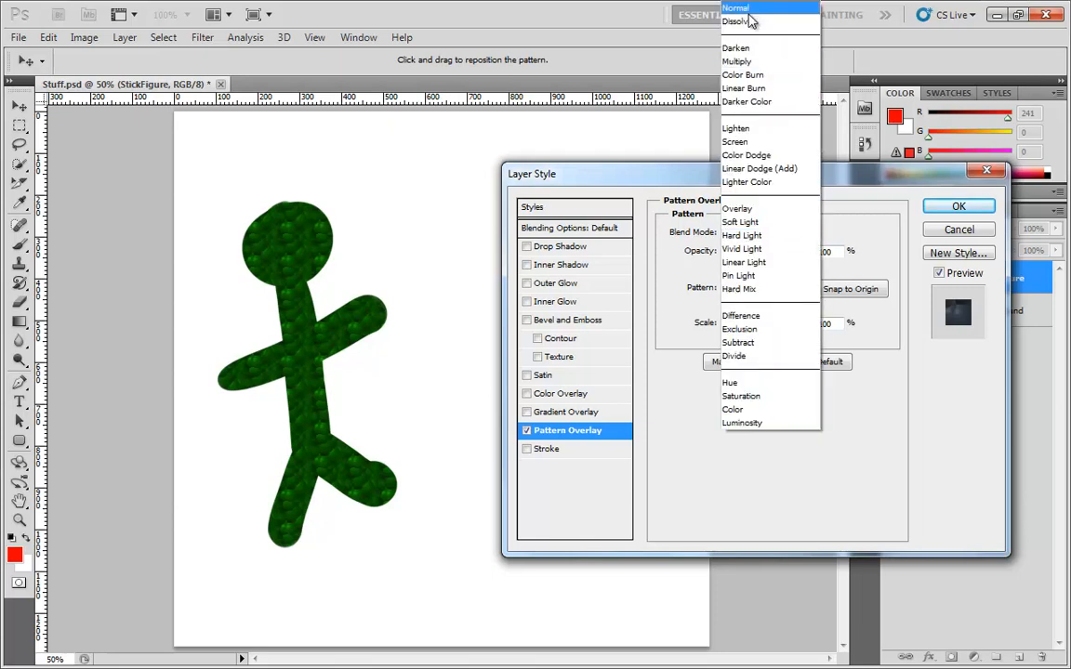
left_click(748, 11)
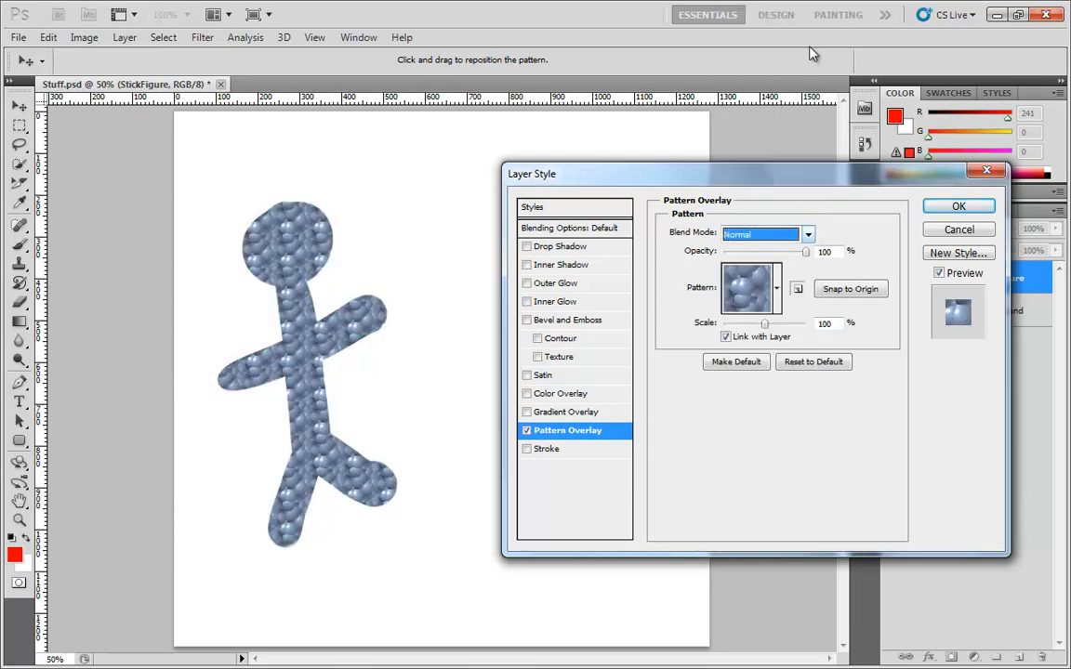
mouse_move(804, 251)
left_mouse_down()
mouse_move(734, 257)
mouse_move(805, 252)
left_mouse_up()
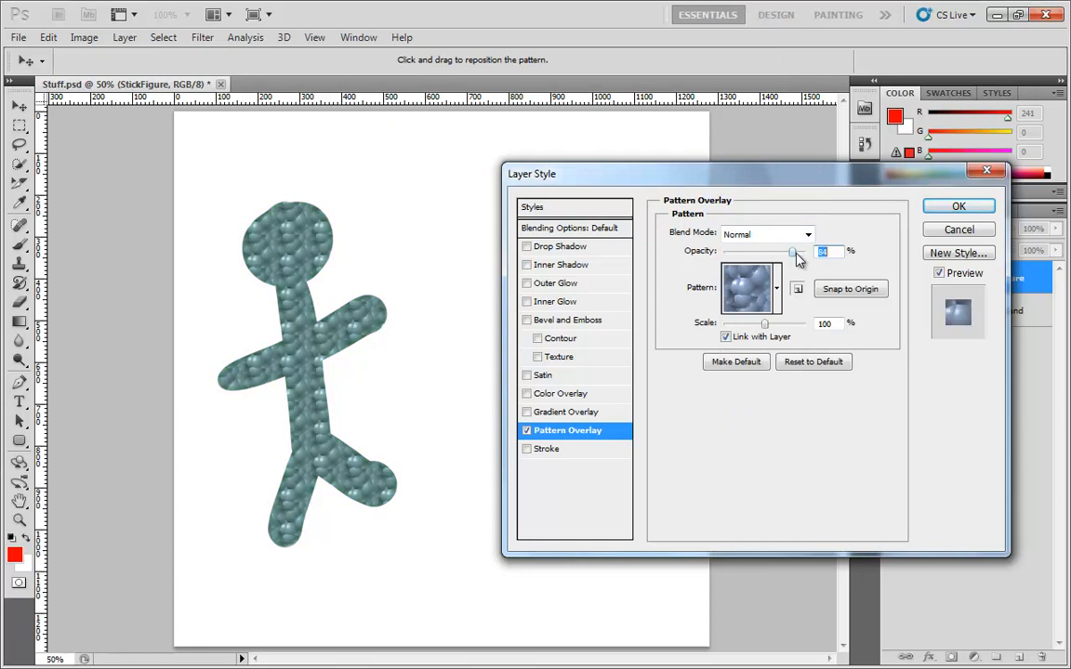
Step: Try the multicoloured striped pattern as the stick figure's overlay
left_click(742, 297)
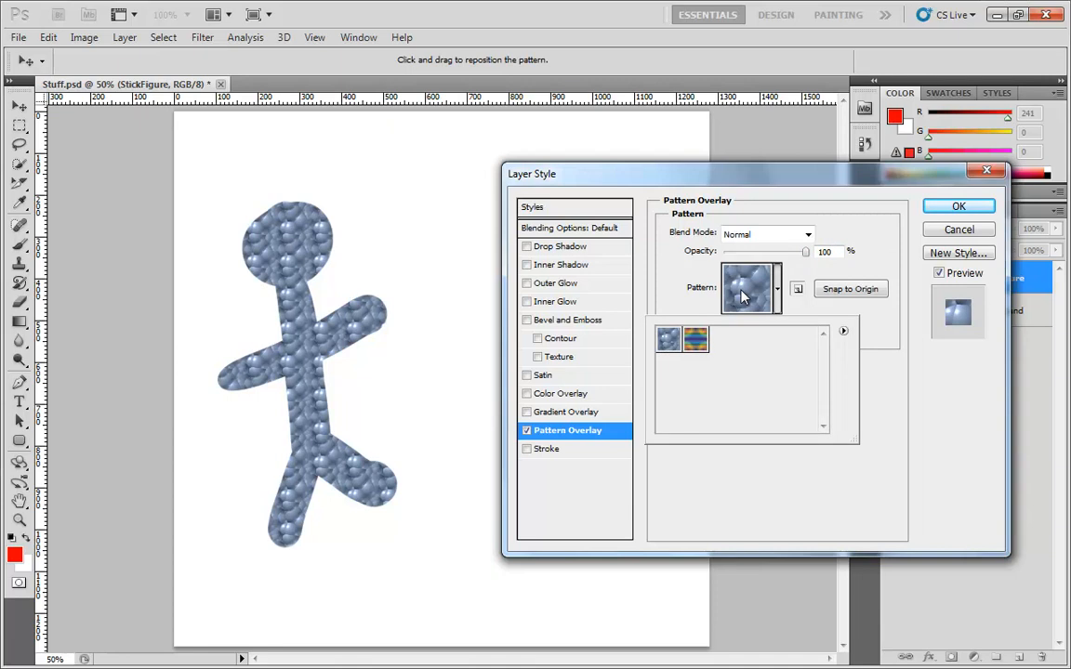
left_click(691, 342)
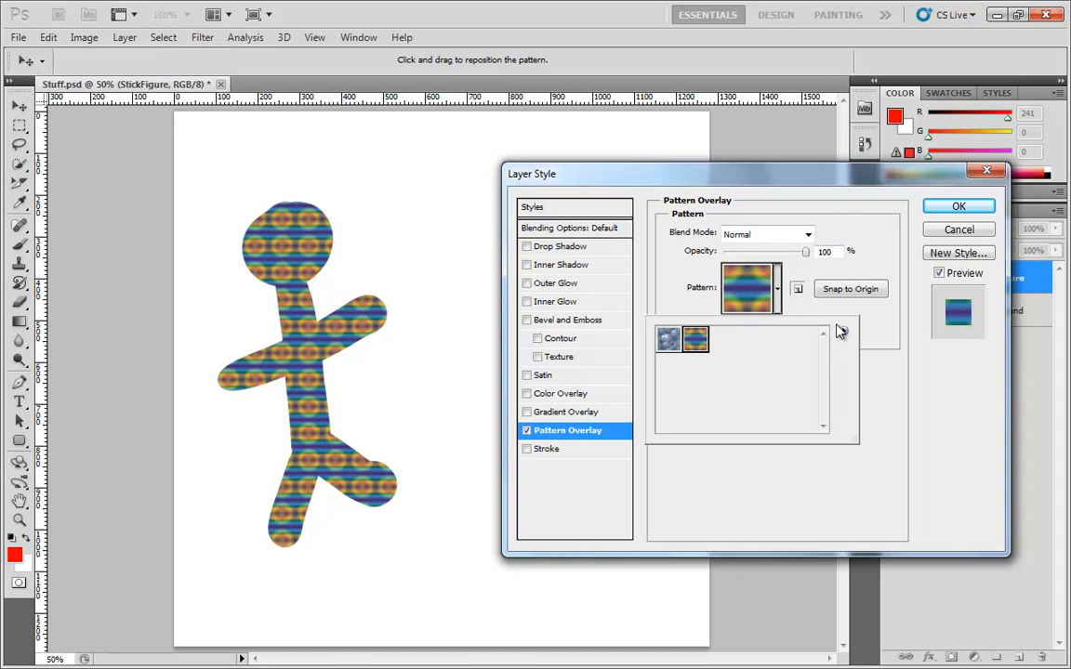
left_click(743, 290)
left_click(743, 290)
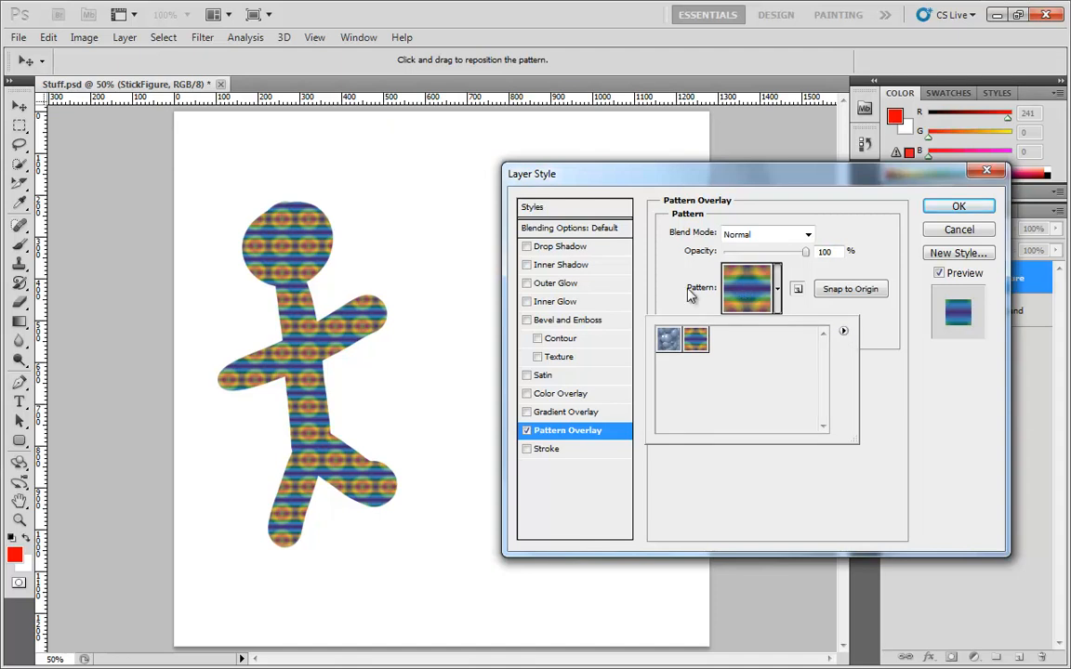
Step: Append the Rock Patterns set to the available overlay patterns
left_click(842, 334)
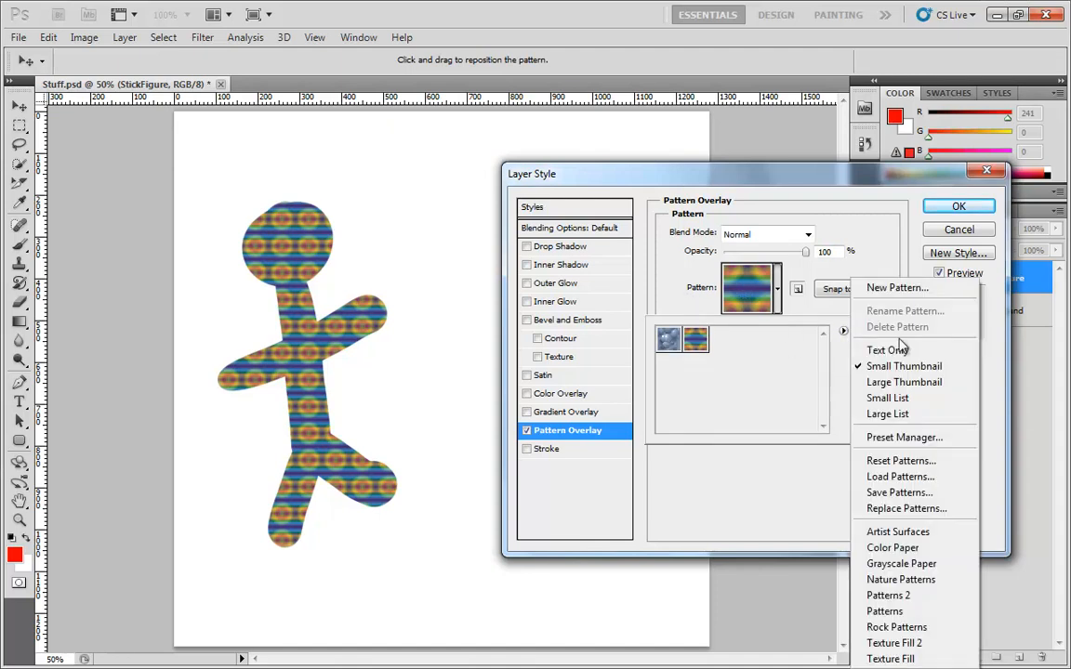
left_click(906, 629)
left_click(627, 267)
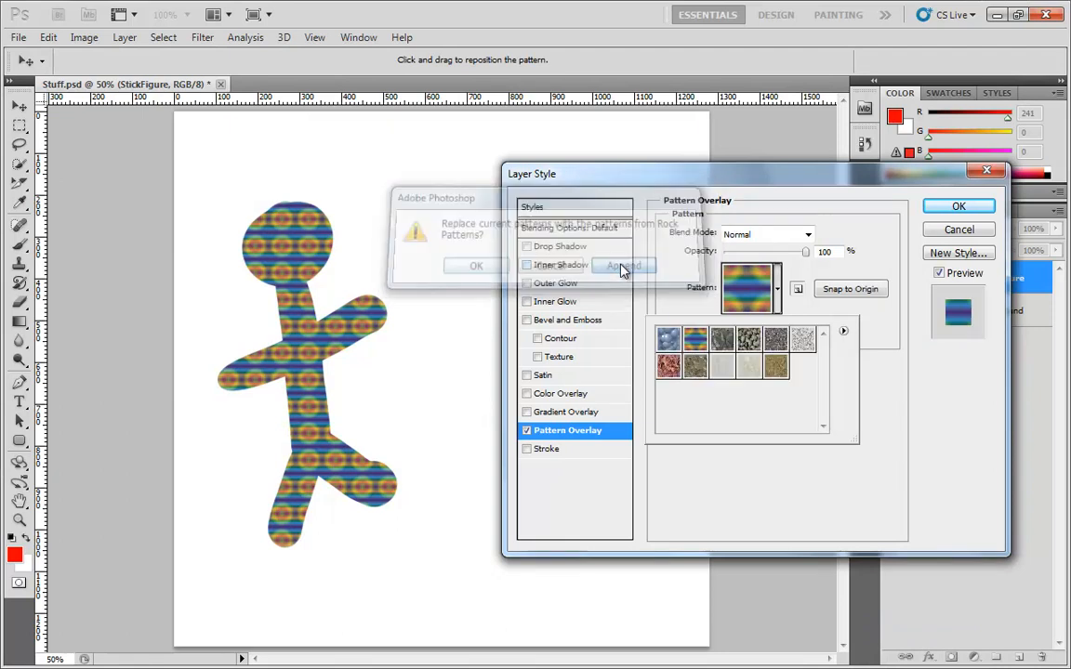
Step: Fill the stick figure with the first dark rock pattern and set its scale to 95%
left_click(721, 340)
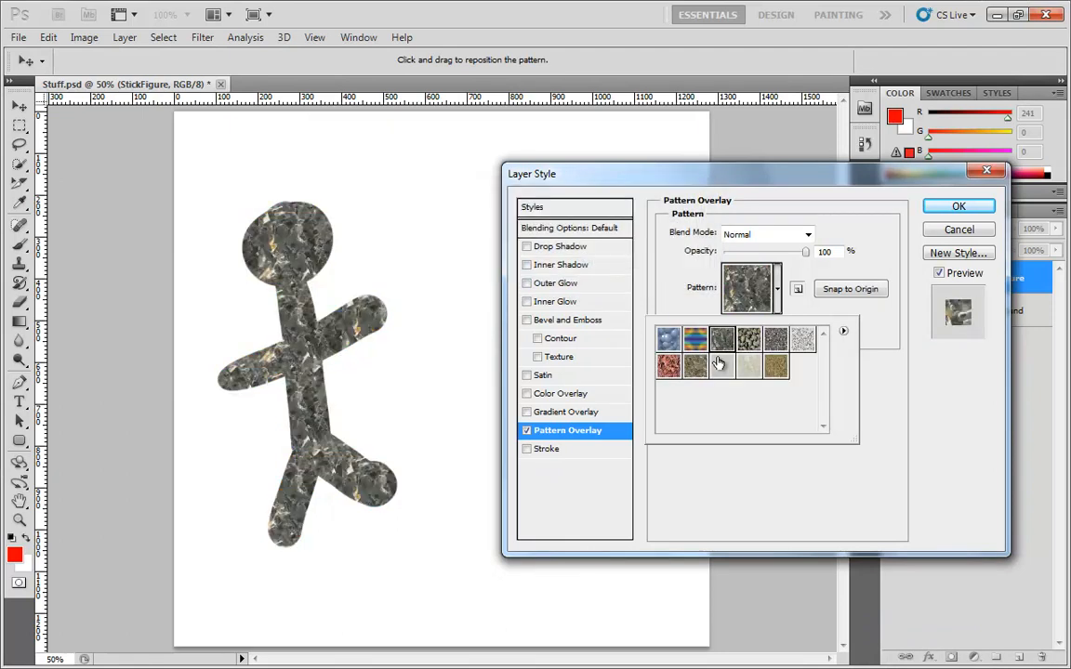
left_click(909, 378)
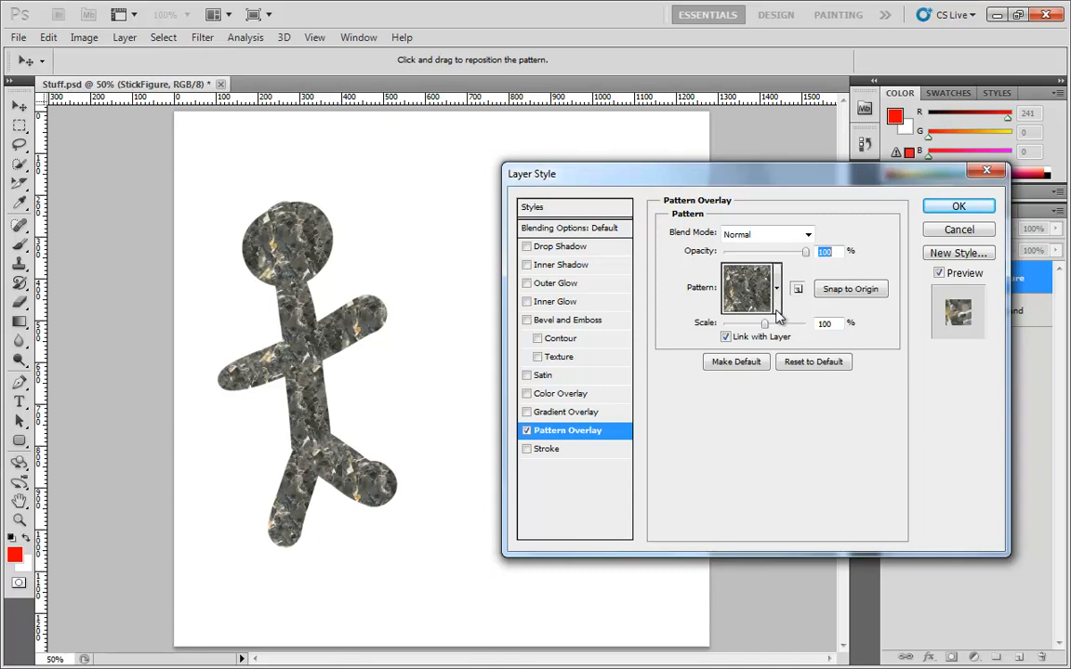
mouse_move(767, 327)
left_mouse_down()
mouse_move(784, 334)
mouse_move(741, 335)
mouse_move(781, 327)
mouse_move(800, 340)
mouse_move(734, 330)
mouse_move(764, 329)
left_mouse_up()
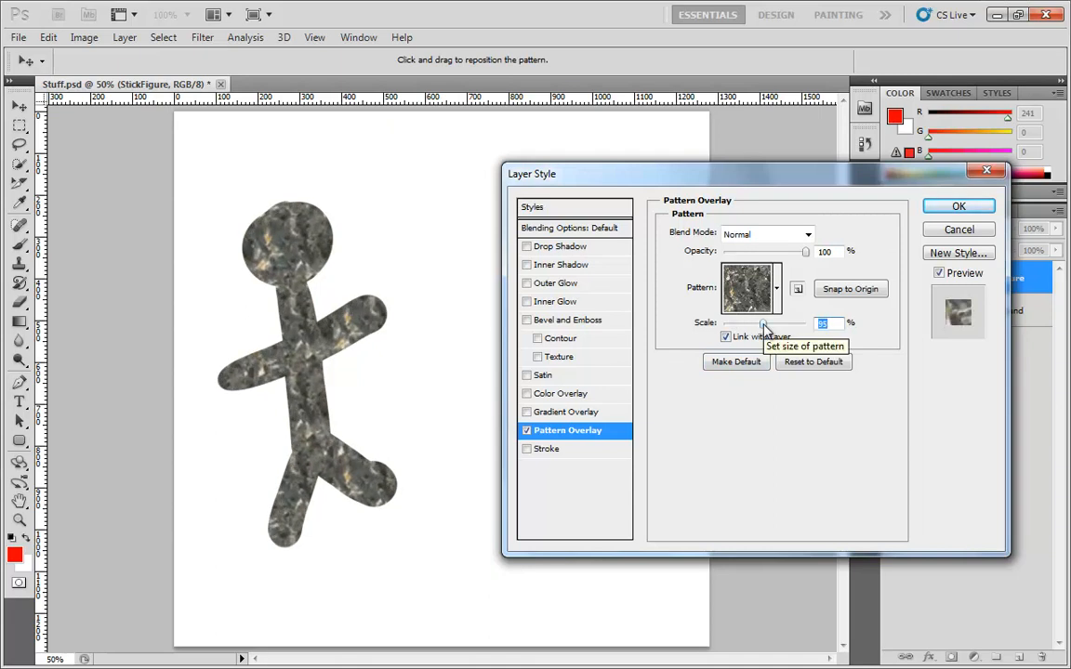
Step: Shift the rock pattern around inside the stick figure, snap it back to the origin, and apply the layer style
left_click_drag(288, 300, 273, 253)
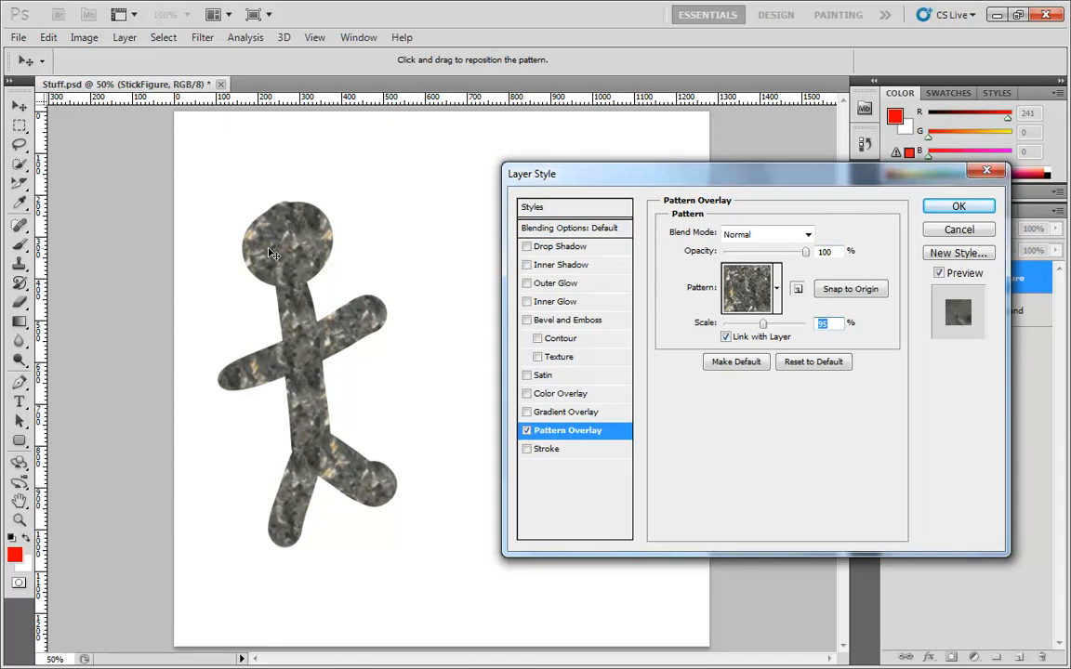
left_click_drag(272, 253, 432, 336)
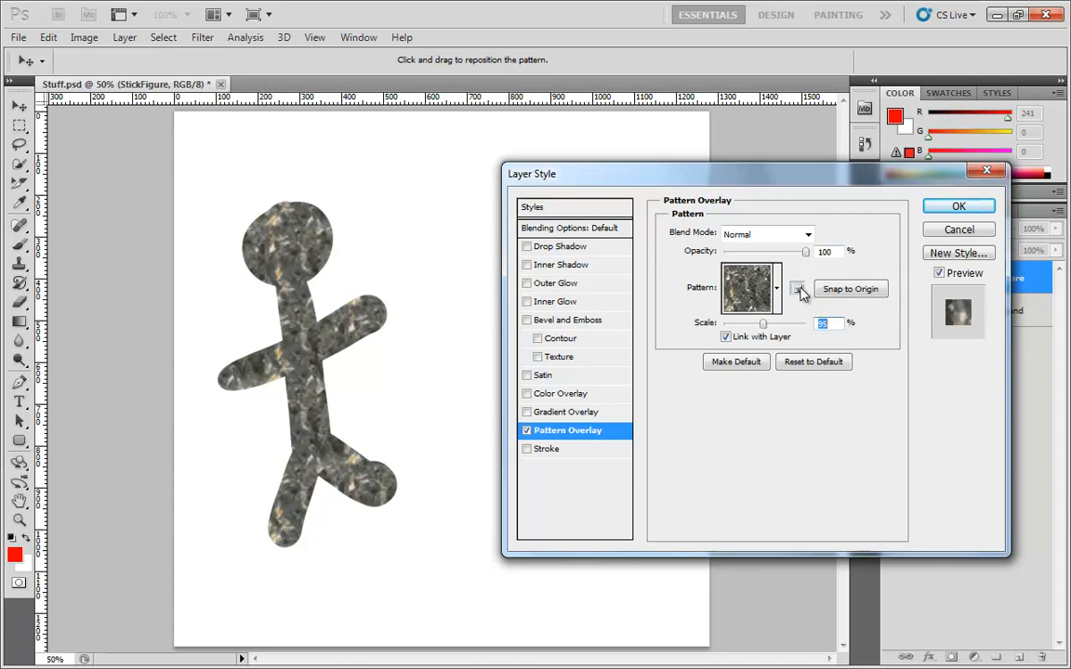
left_click_drag(344, 365, 382, 374)
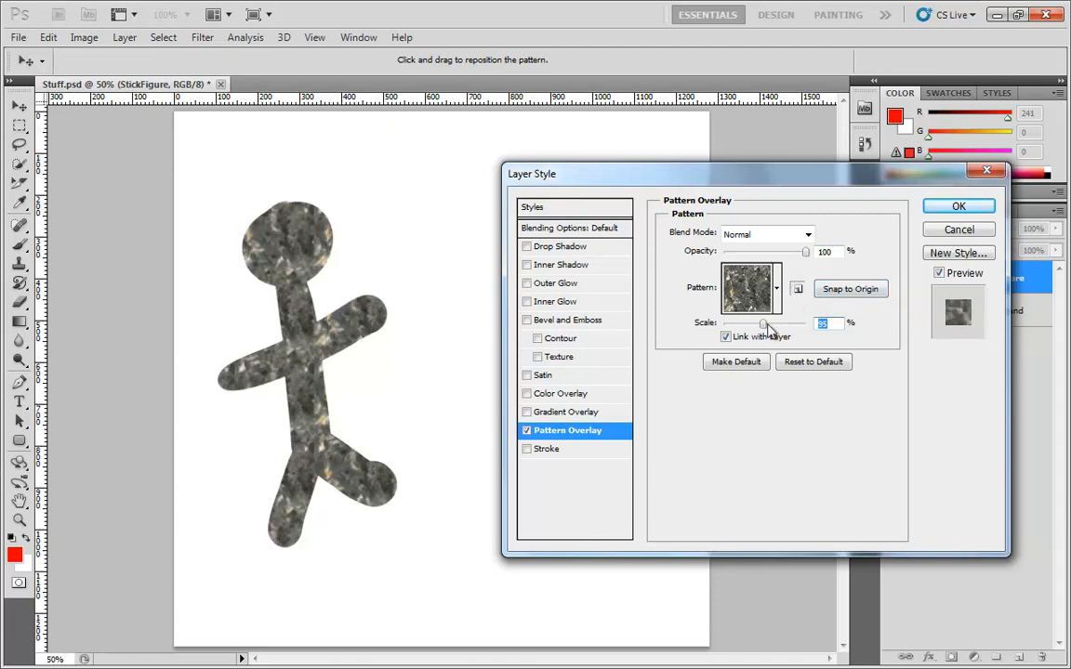
left_click_drag(235, 379, 367, 243)
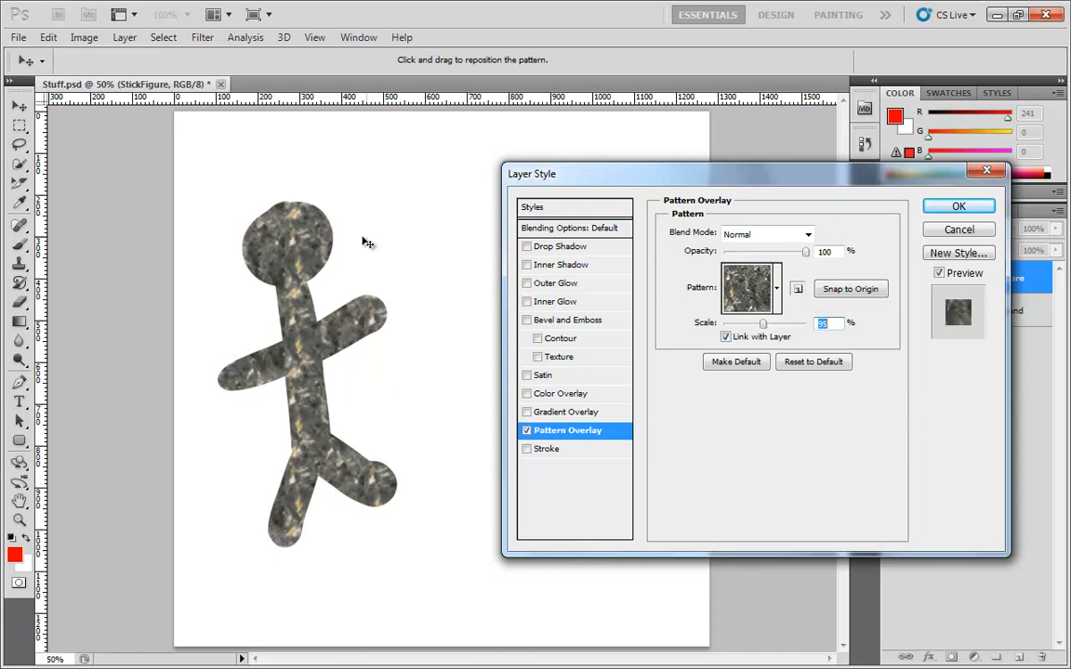
left_click(847, 289)
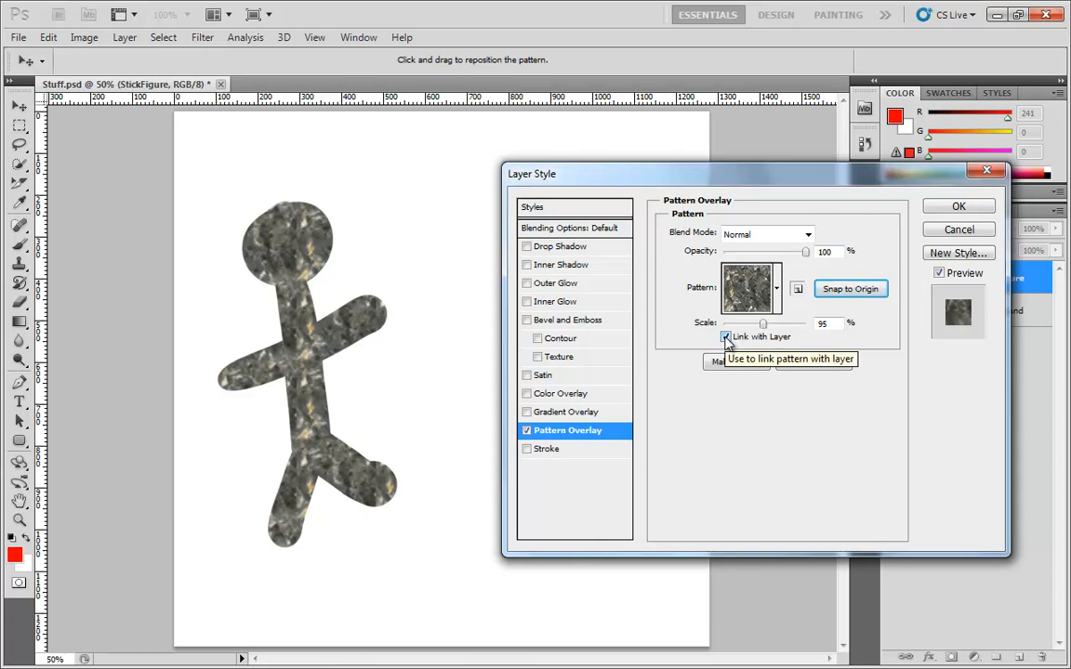
left_click(966, 204)
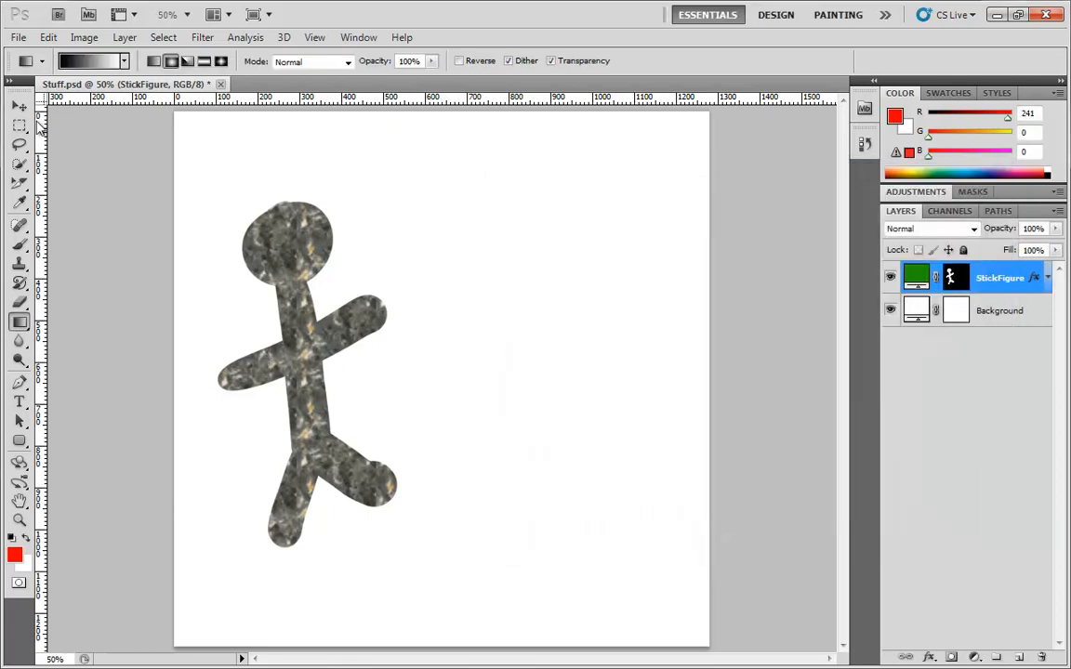
Step: Move the StickFigure layer slightly up and to the left with the Move tool
left_click(19, 105)
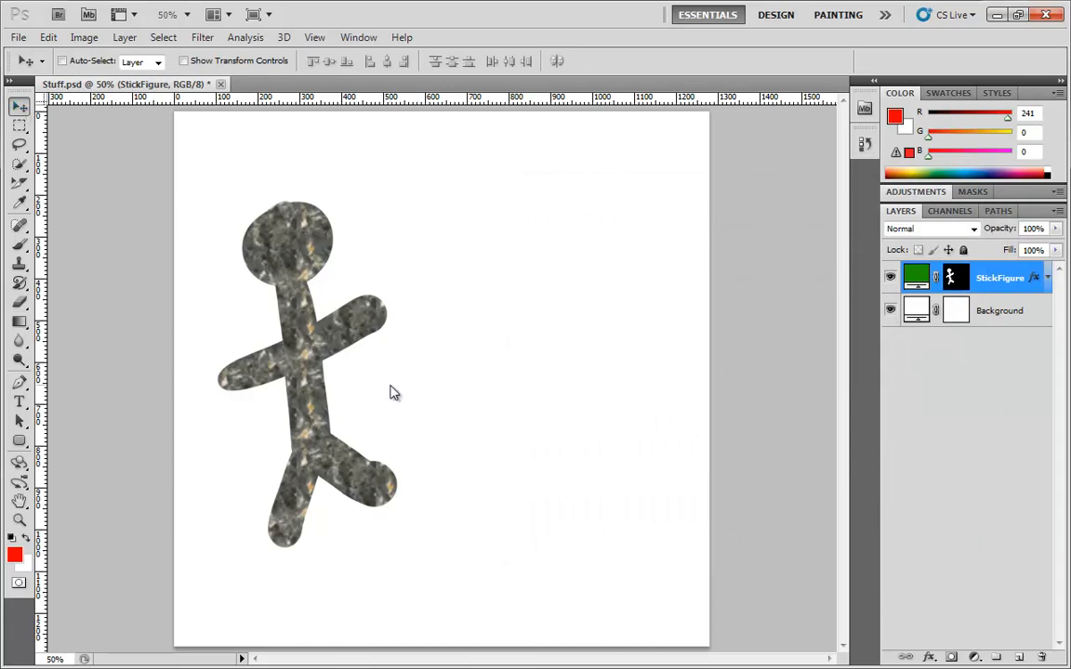
left_click_drag(307, 367, 289, 342)
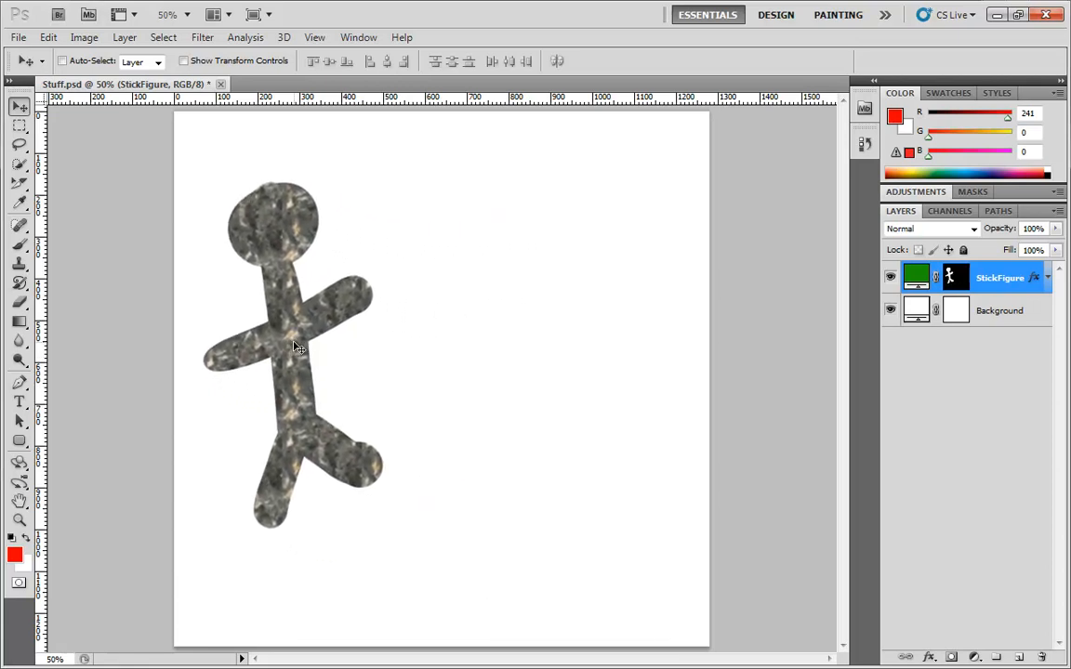
Step: Turn off Link with Layer in the StickFigure layer's Pattern Overlay and apply the change
double_click(1038, 281)
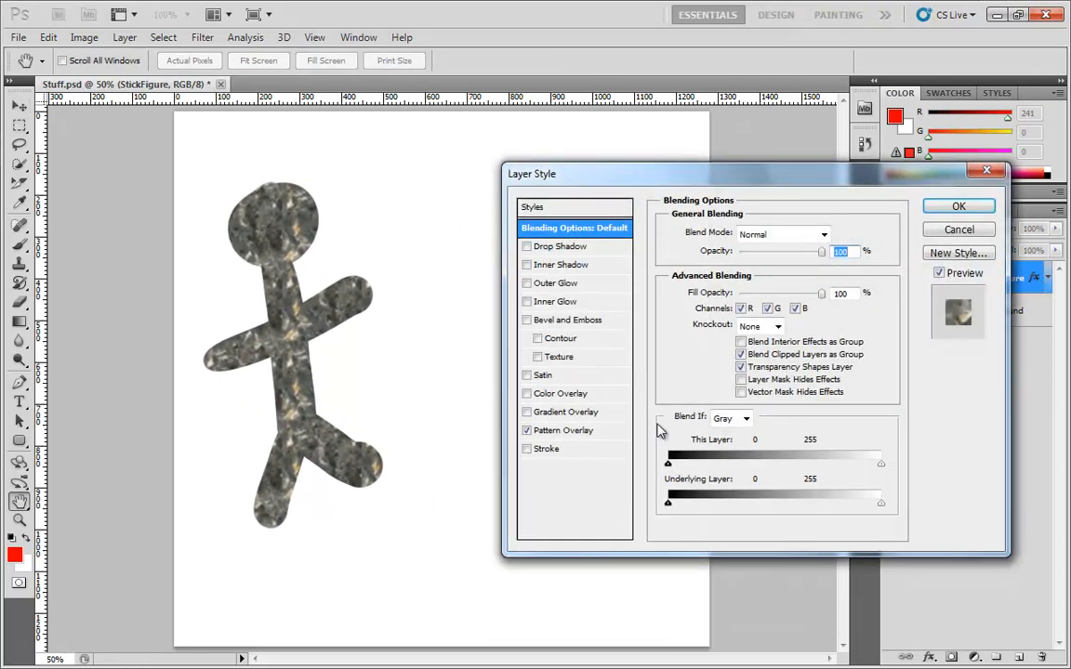
left_click(567, 432)
left_click(726, 337)
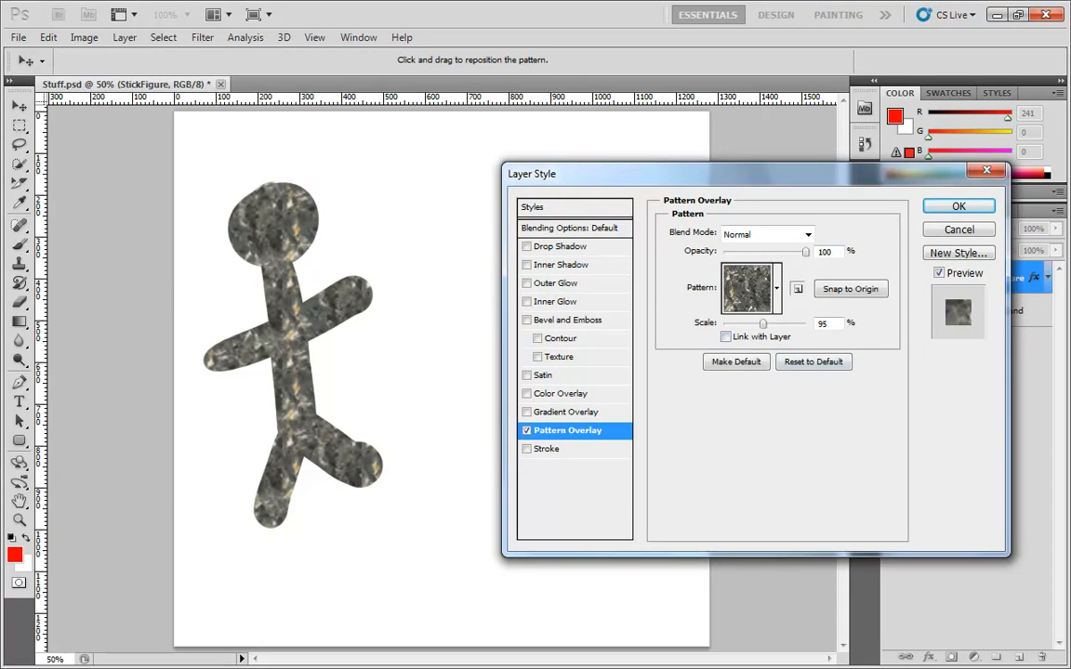
left_click(949, 208)
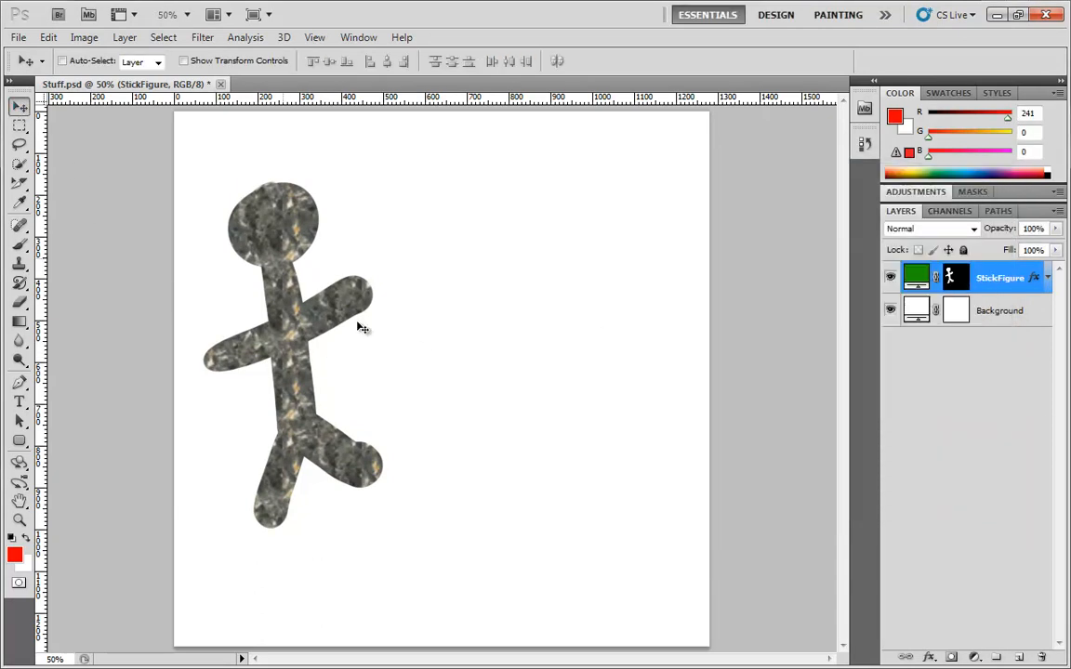
Step: Move the stick figure around the canvas with its pattern unlinked, leaving it slightly right of its earlier position
left_click_drag(357, 350, 346, 314)
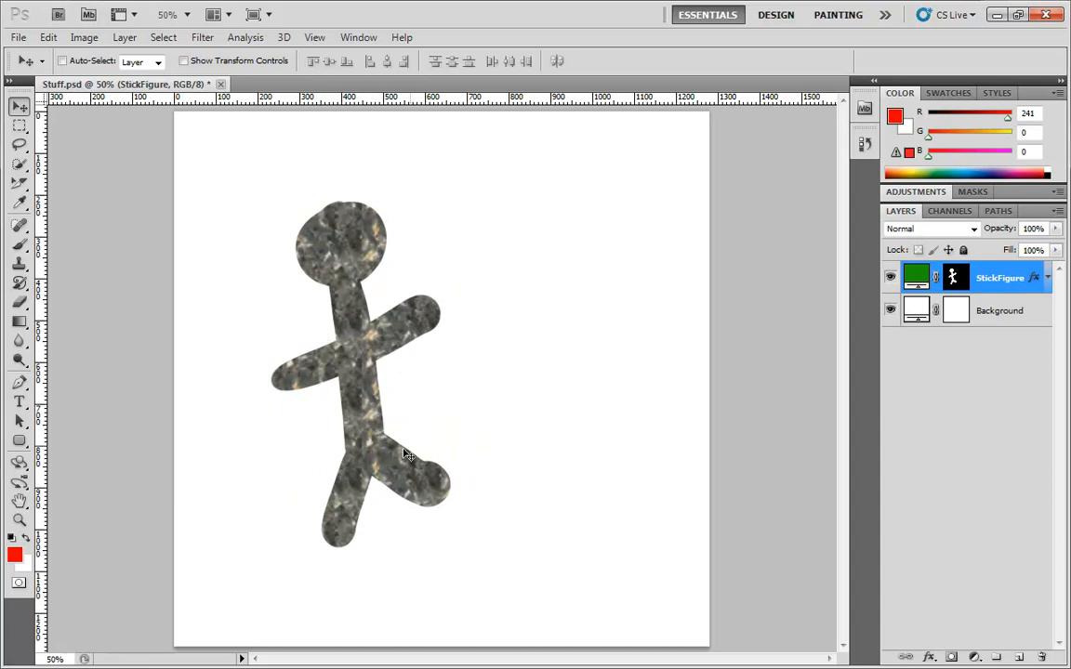
left_click_drag(369, 381, 328, 364)
Step: Turn Link with Layer back on in the StickFigure layer's Pattern Overlay settings
double_click(1034, 278)
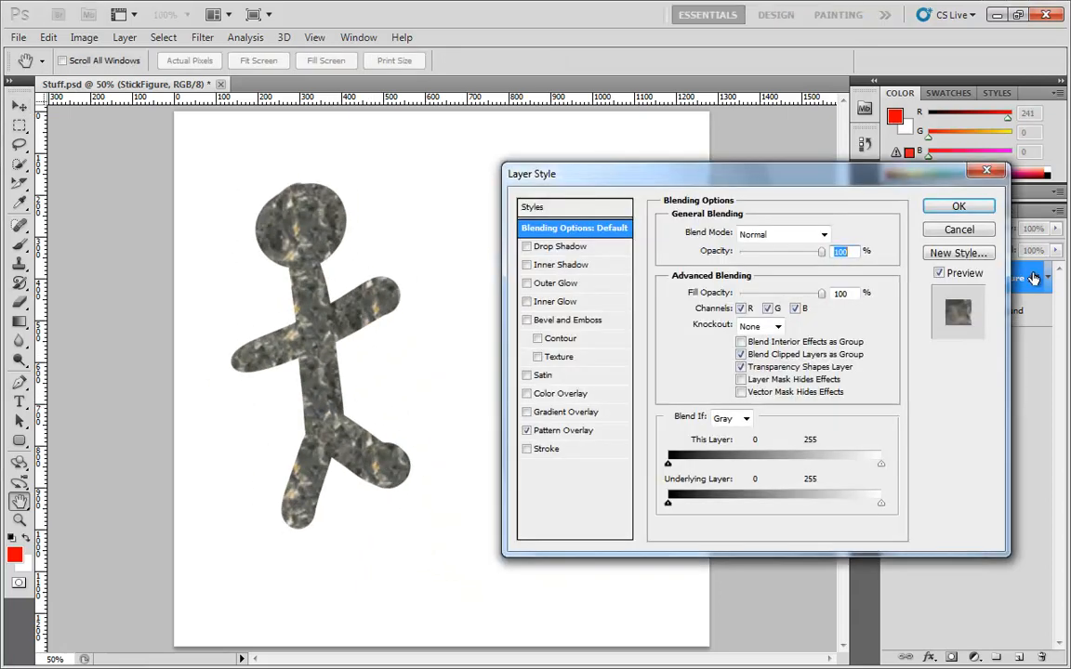
key("F1")
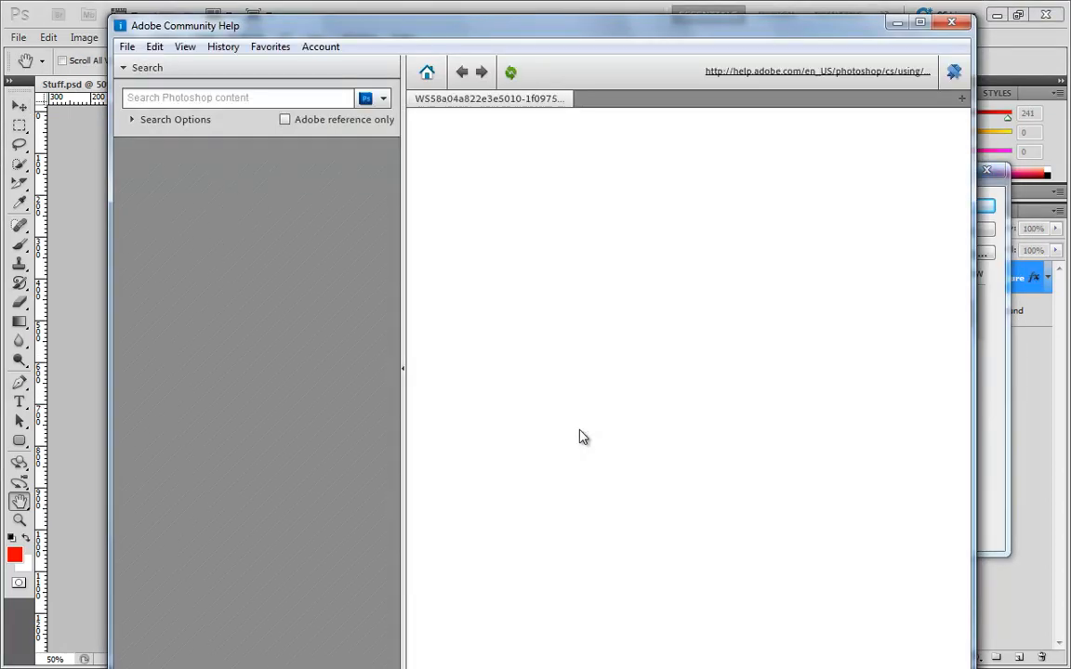
left_click(948, 24)
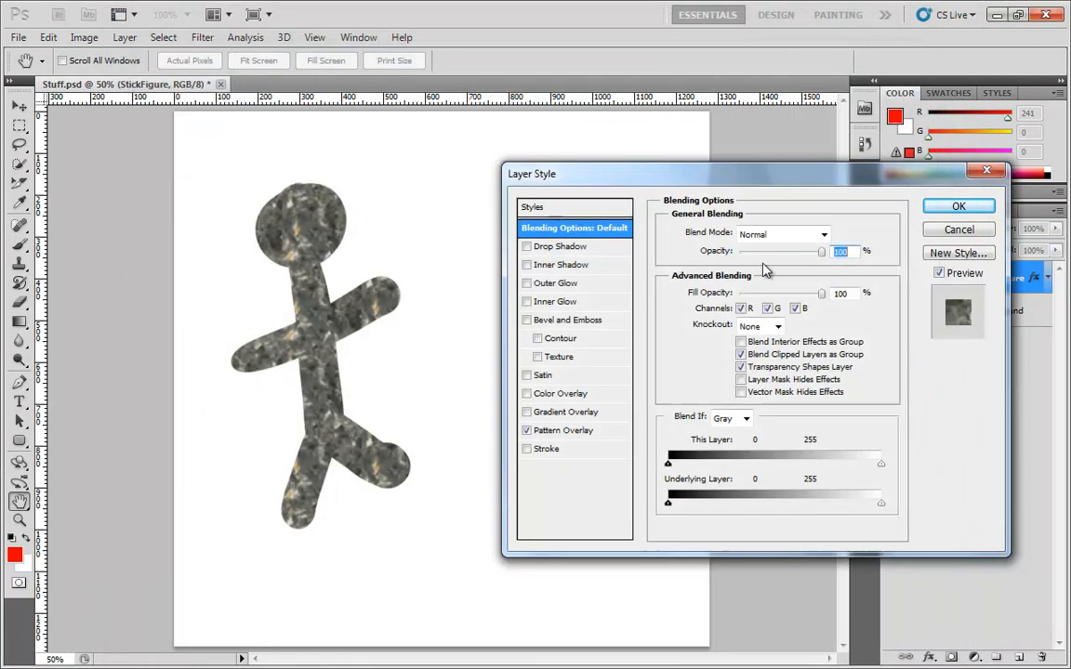
left_click(569, 431)
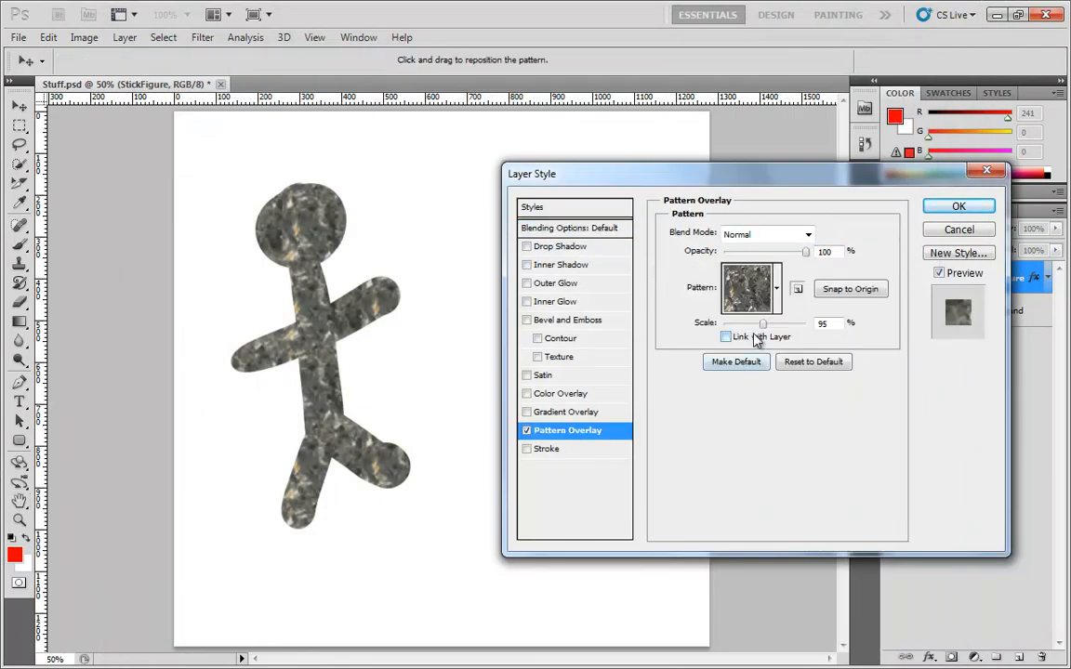
left_click(726, 337)
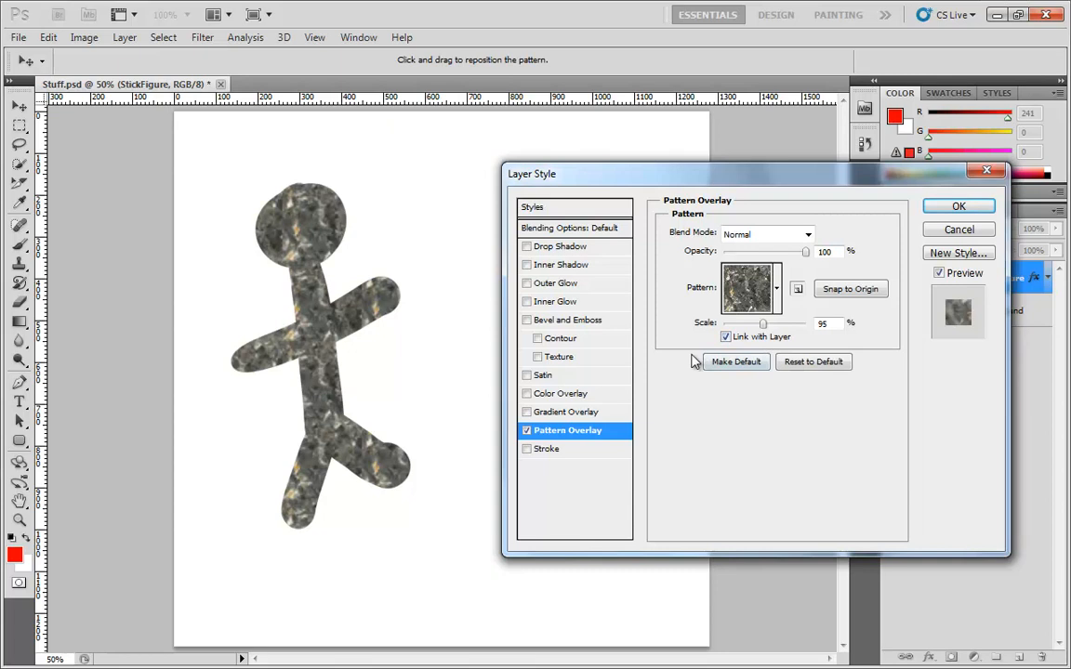
Step: Enable Blend Interior Effects as Group in the blending options, and test a lower fill opacity before restoring 100%
left_click(574, 235)
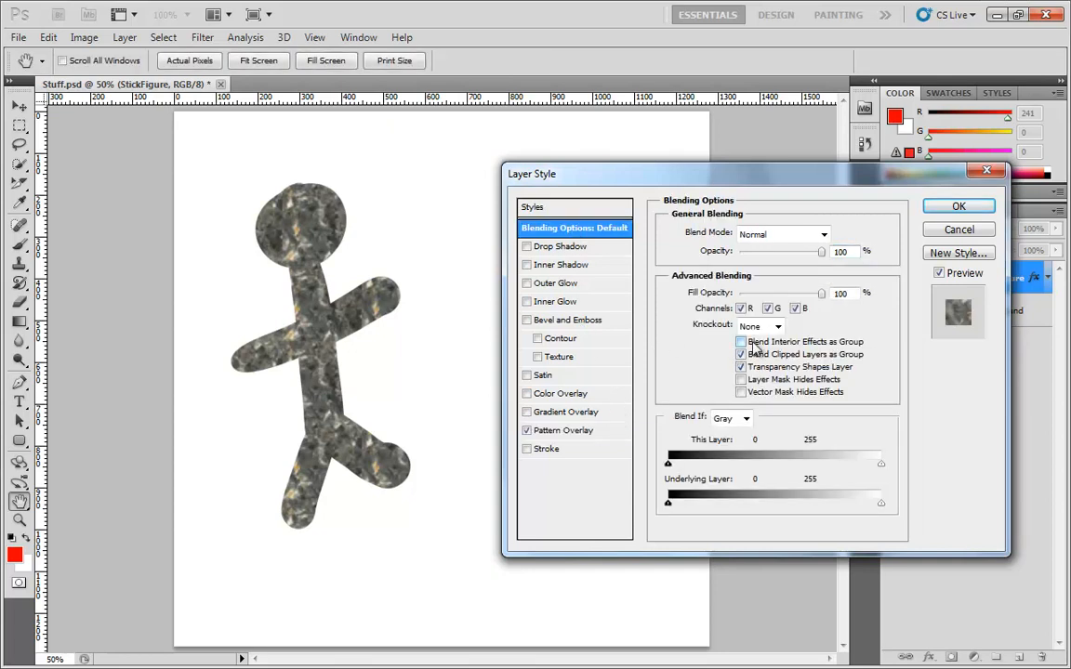
key("F1")
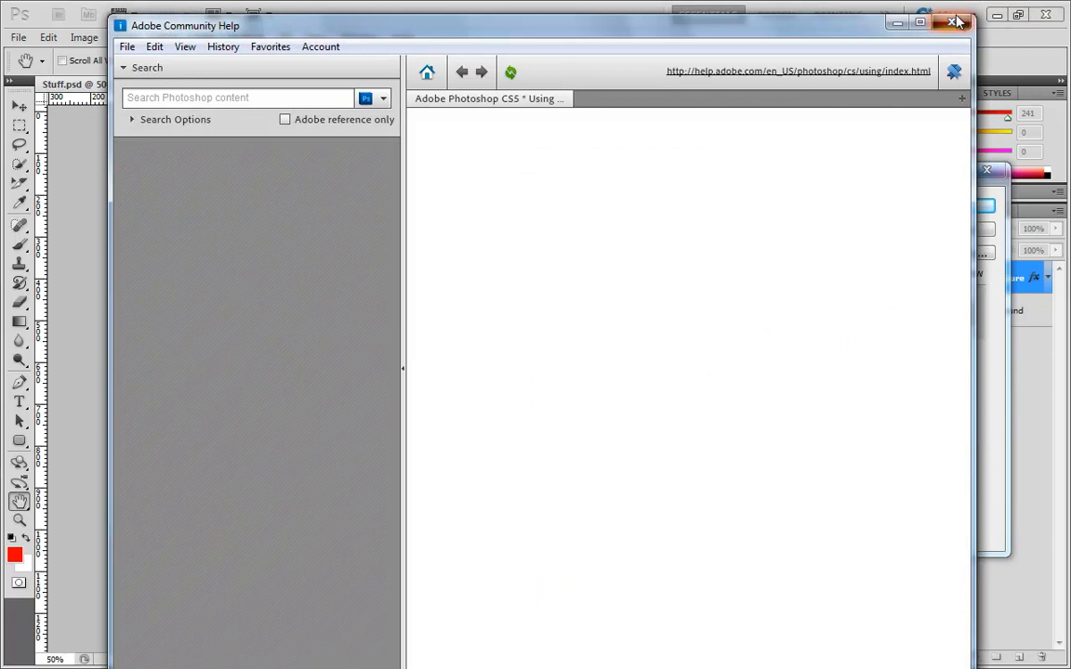
left_click(954, 22)
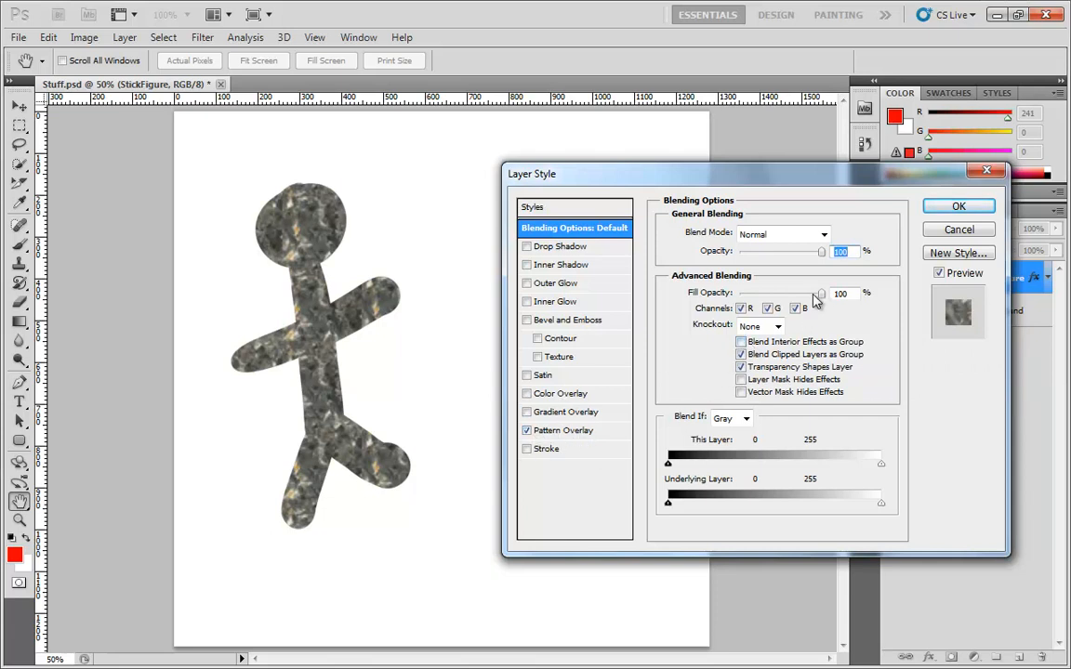
mouse_move(816, 292)
left_mouse_down()
mouse_move(744, 298)
mouse_move(825, 295)
left_mouse_up()
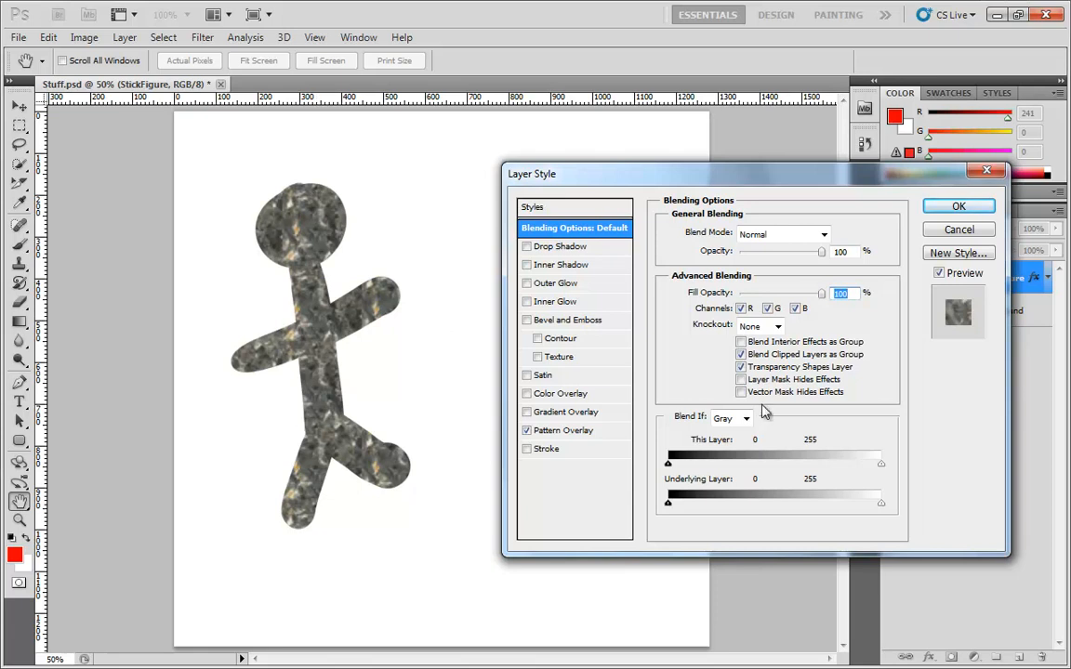
left_click(744, 342)
left_click_drag(820, 296, 754, 296)
left_click_drag(754, 294, 841, 300)
Step: Reset the Pattern Overlay settings to their defaults
left_click(565, 436)
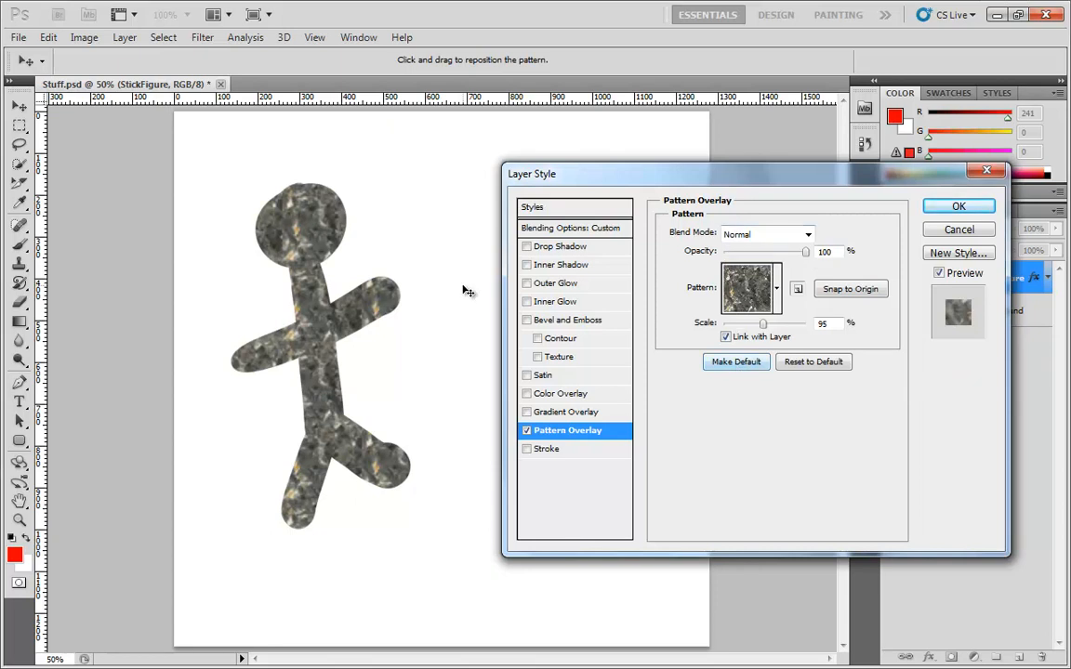
left_click(816, 363)
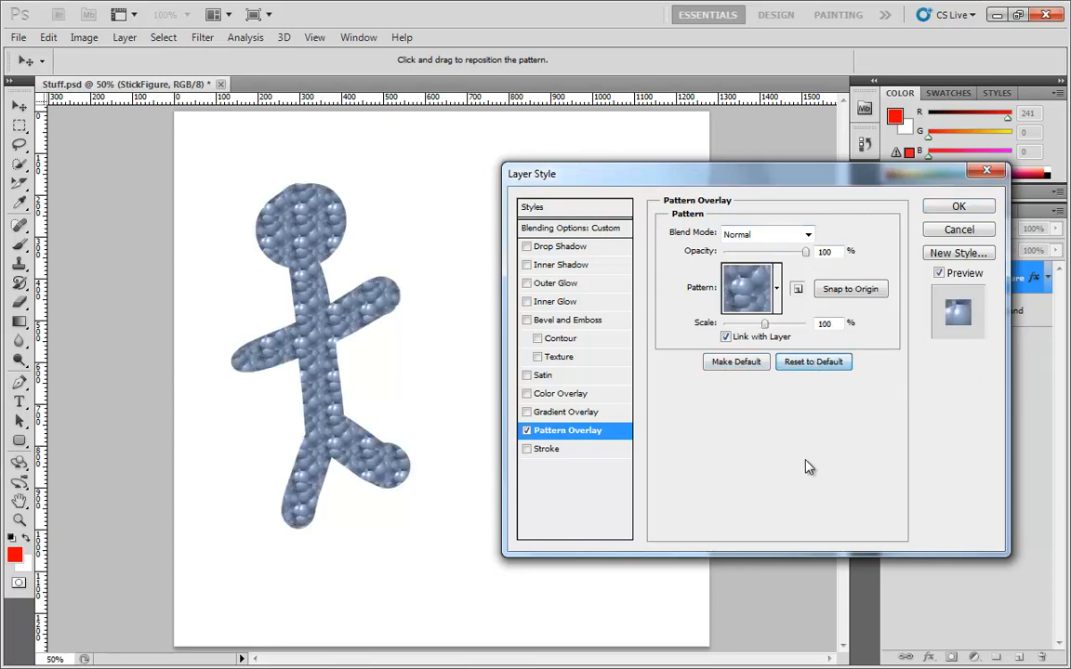